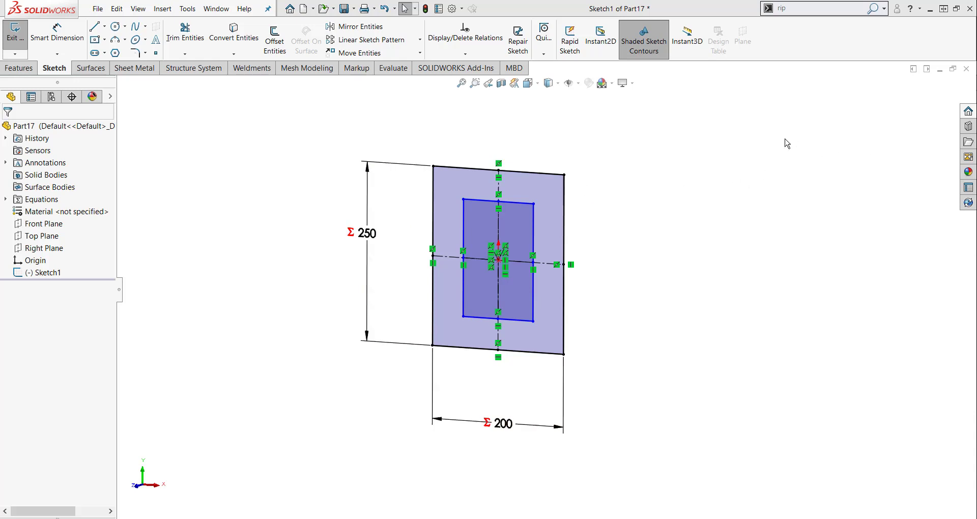
Leave the sketch and add global variable EL = 100, commented 'EXTRUDED LENGTH', in Manage Equations
{"action": "left_click", "coordinate": [937, 106]}
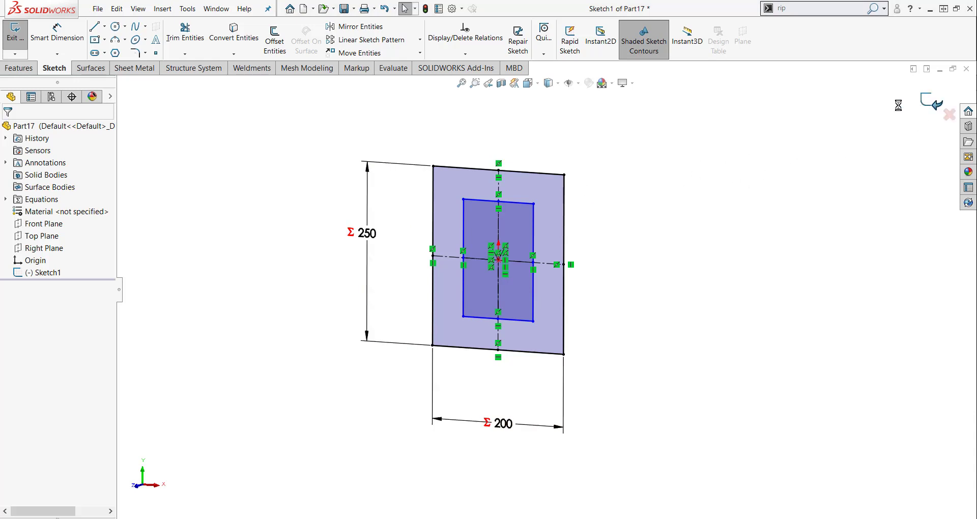
{"action": "right_click", "coordinate": [43, 199]}
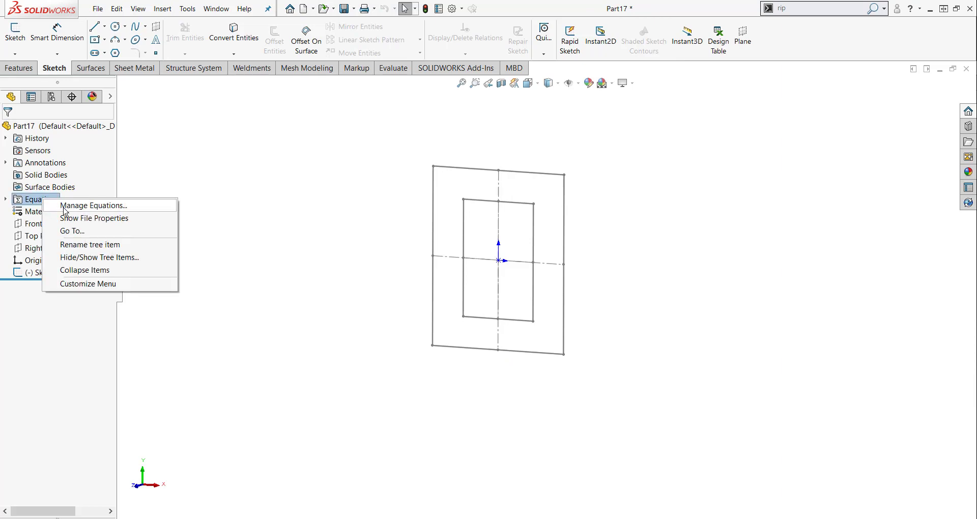
{"action": "left_click", "coordinate": [65, 206]}
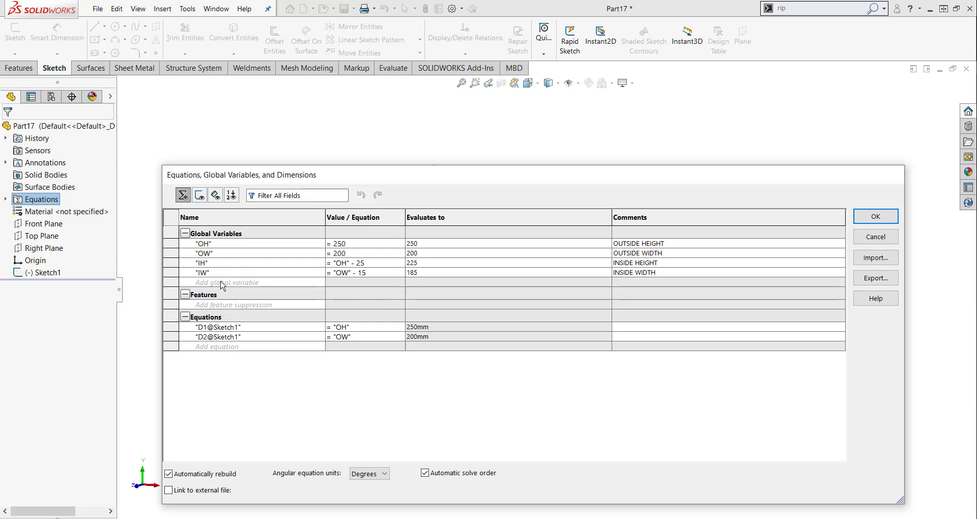
{"action": "left_click", "coordinate": [223, 283]}
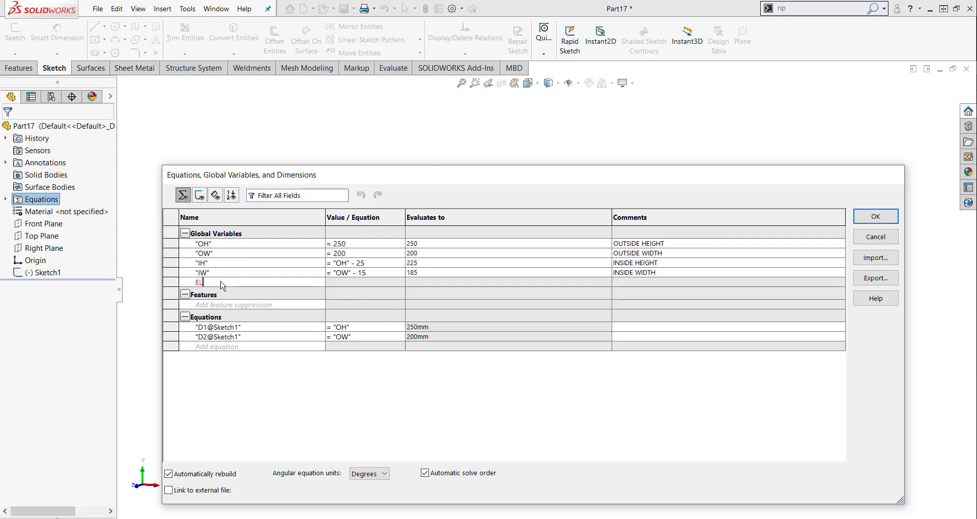
{"action": "key", "text": "Tab"}
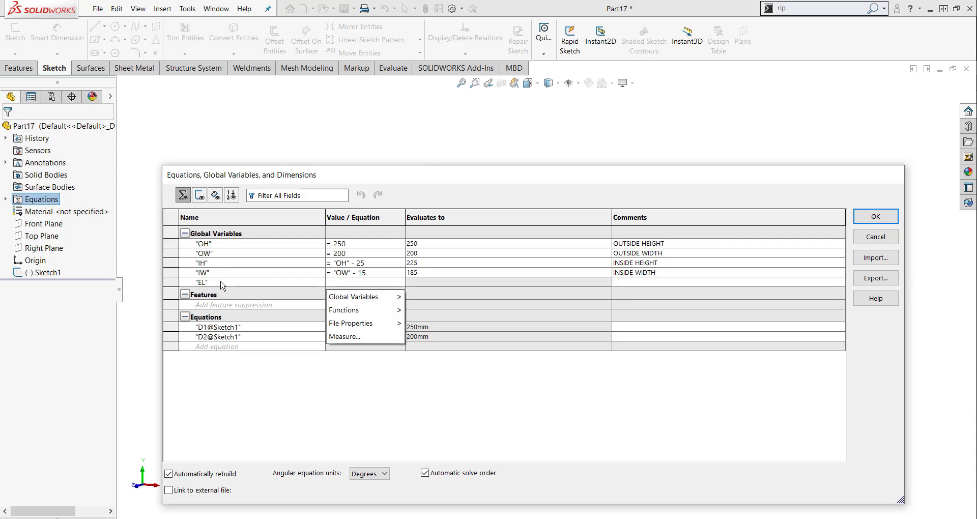
{"action": "type", "text": "100"}
{"action": "key", "text": "Tab"}
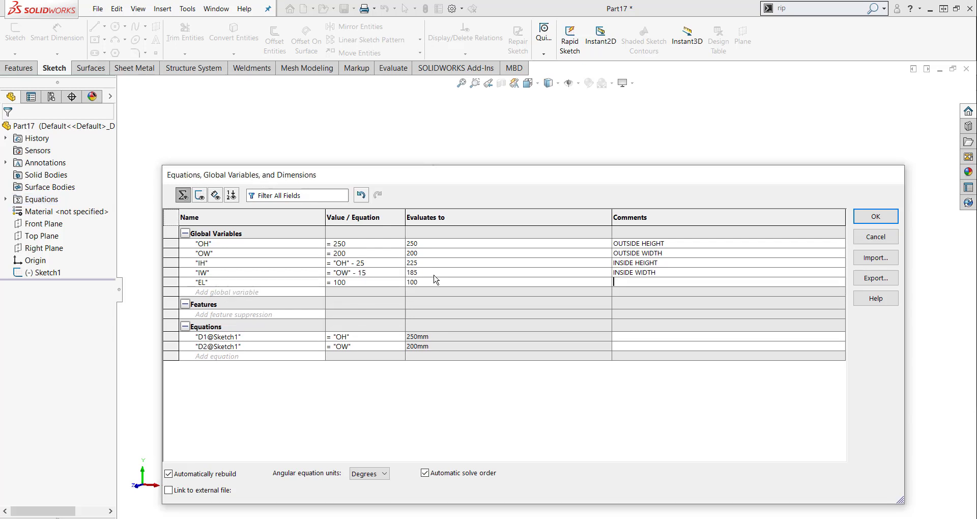
{"action": "left_click", "coordinate": [624, 283]}
{"action": "type", "text": "EXTRUD"}
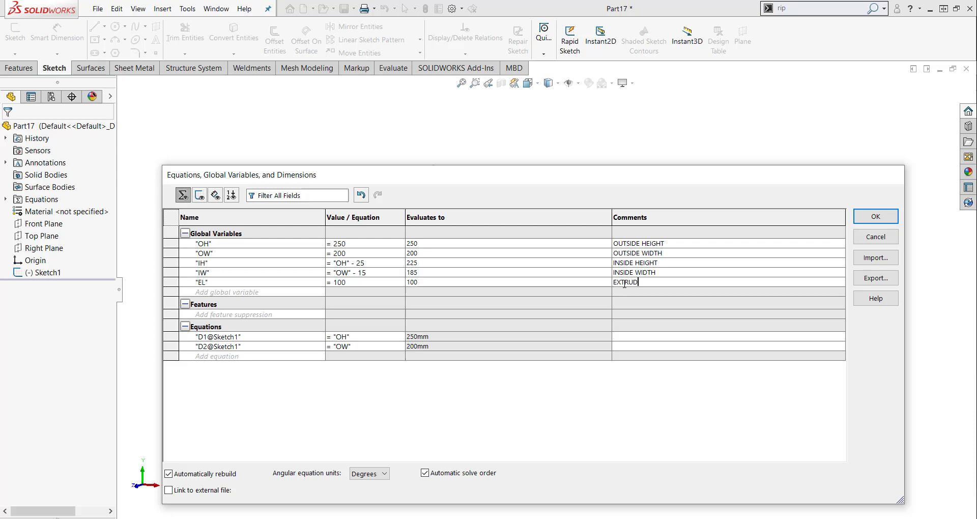
{"action": "type", "text": "ED LENGTH"}
{"action": "left_click", "coordinate": [869, 216]}
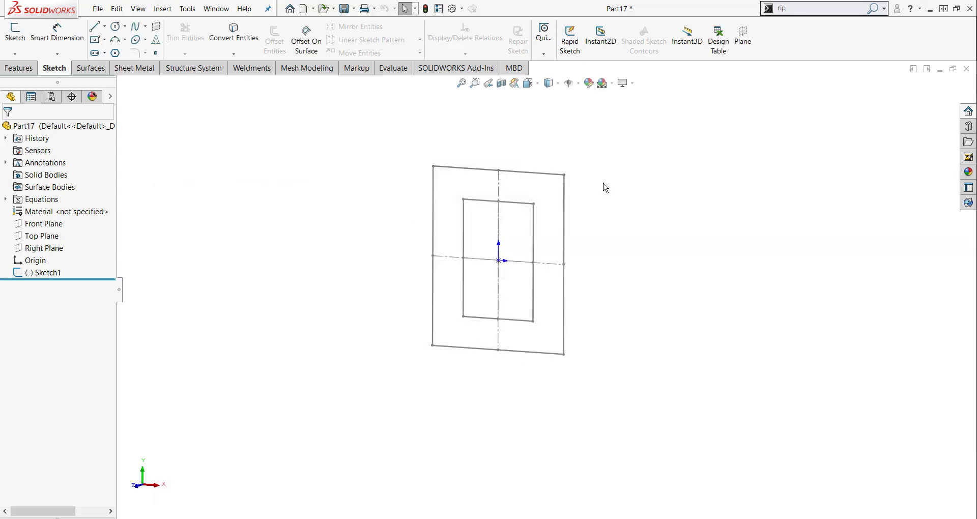
Reopen Sketch1 and place a height dimension on the inner rectangle's left side
{"action": "right_click", "coordinate": [48, 271]}
{"action": "left_click", "coordinate": [51, 241]}
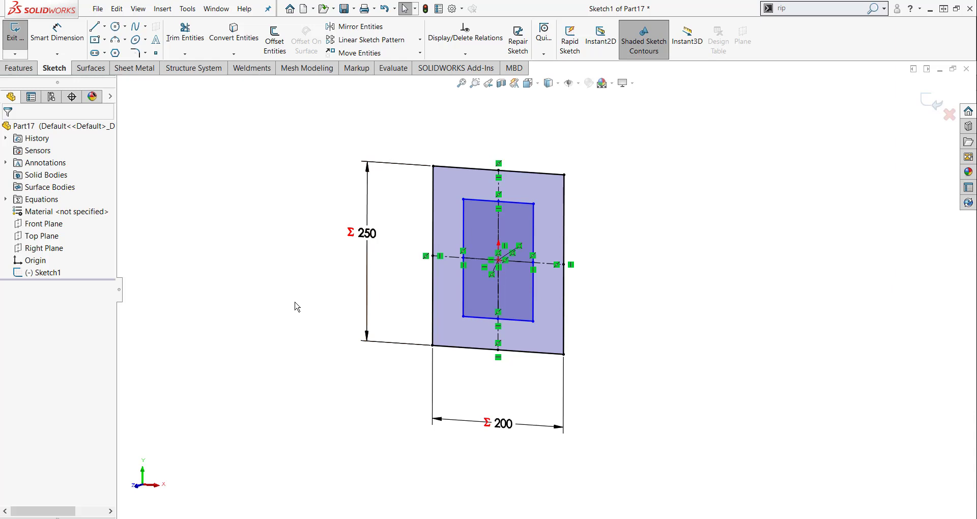
{"action": "left_click", "coordinate": [69, 40]}
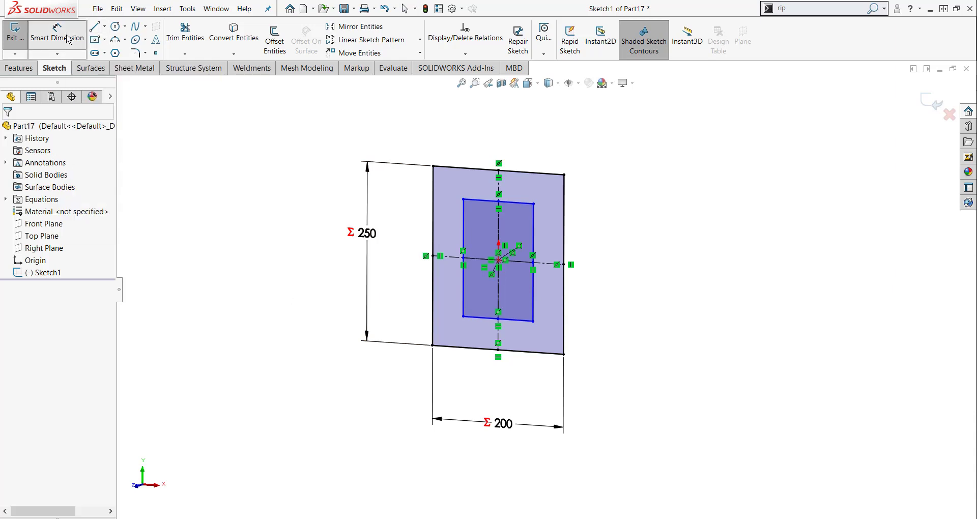
{"action": "left_click", "coordinate": [463, 233]}
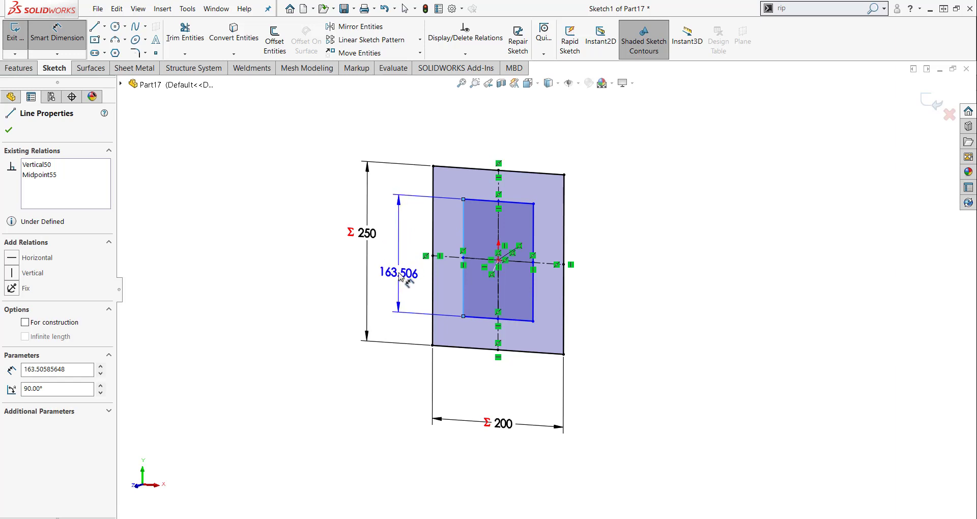
{"action": "left_click", "coordinate": [400, 275]}
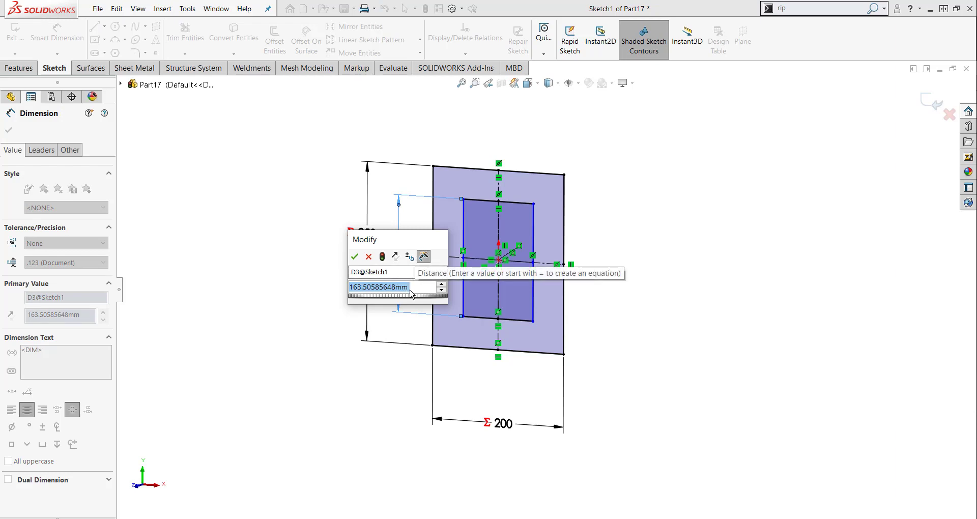
Set that height equal to global variable IH, giving 225
{"action": "type", "text": "="}
{"action": "mouse_move", "coordinate": [411, 305]}
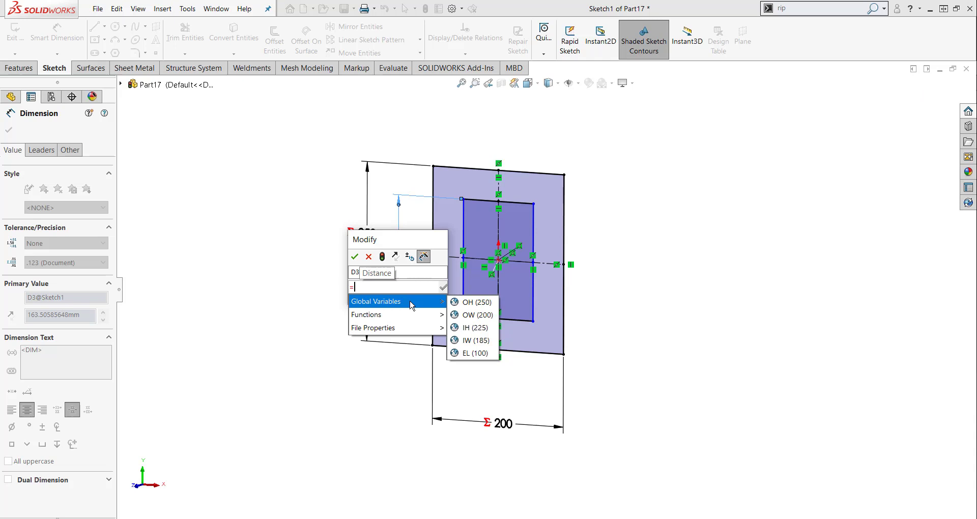
{"action": "left_click", "coordinate": [473, 328]}
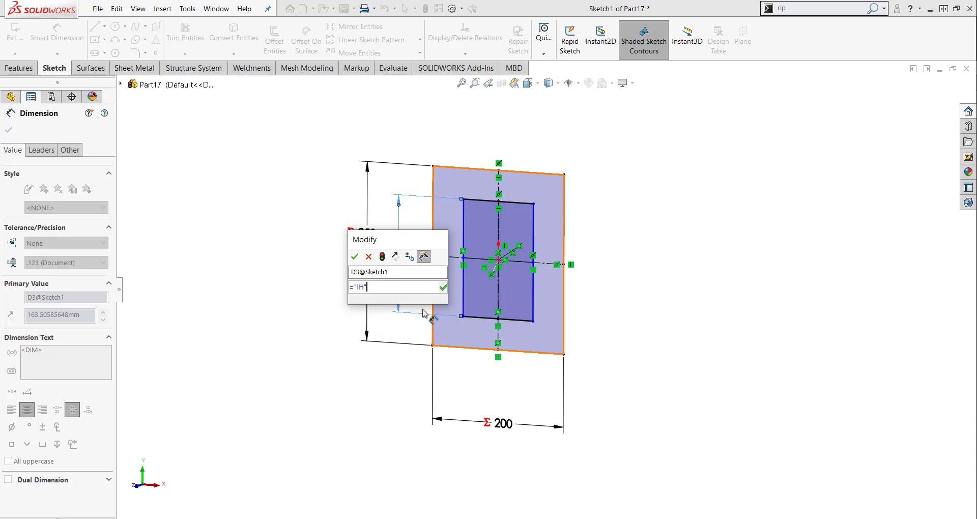
{"action": "left_click", "coordinate": [355, 258]}
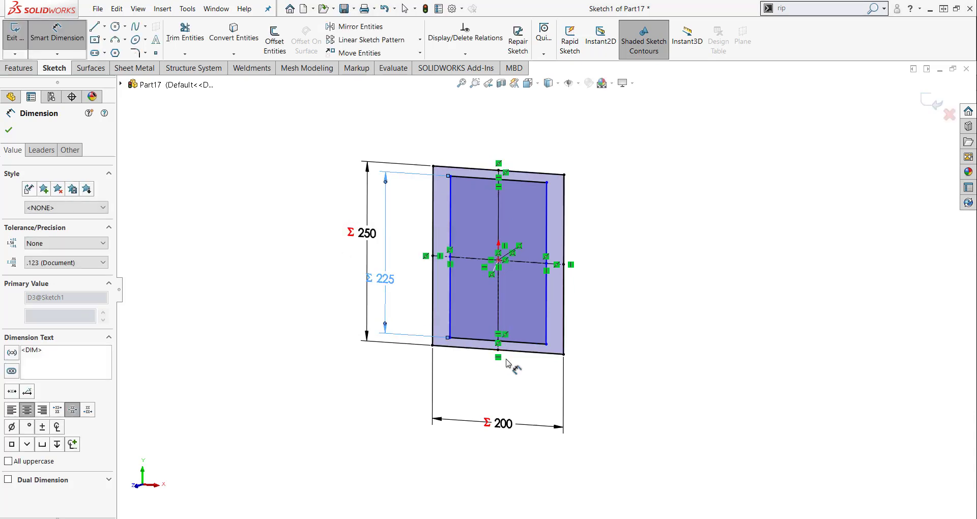
Dimension the inner bottom edge as =IW (185) and move the 250 dimension further left
{"action": "left_click", "coordinate": [469, 342]}
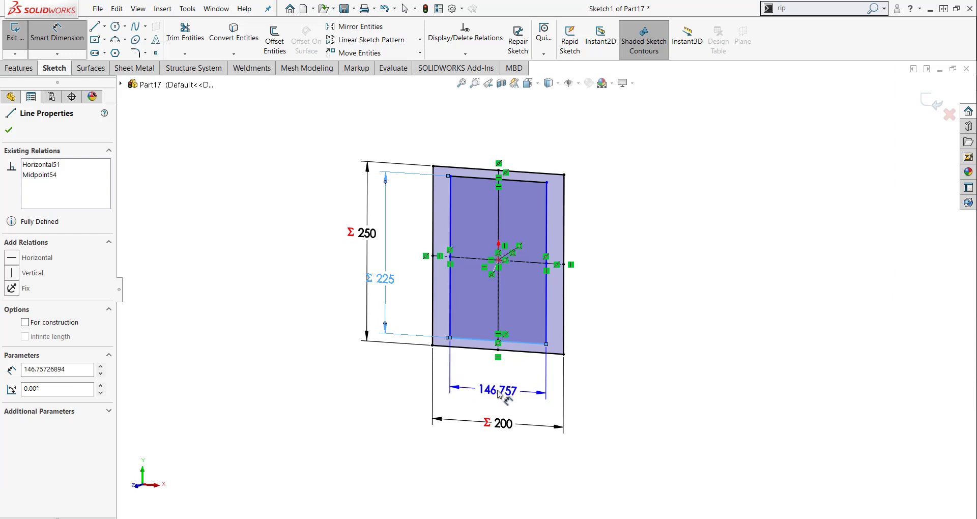
{"action": "left_click", "coordinate": [499, 394]}
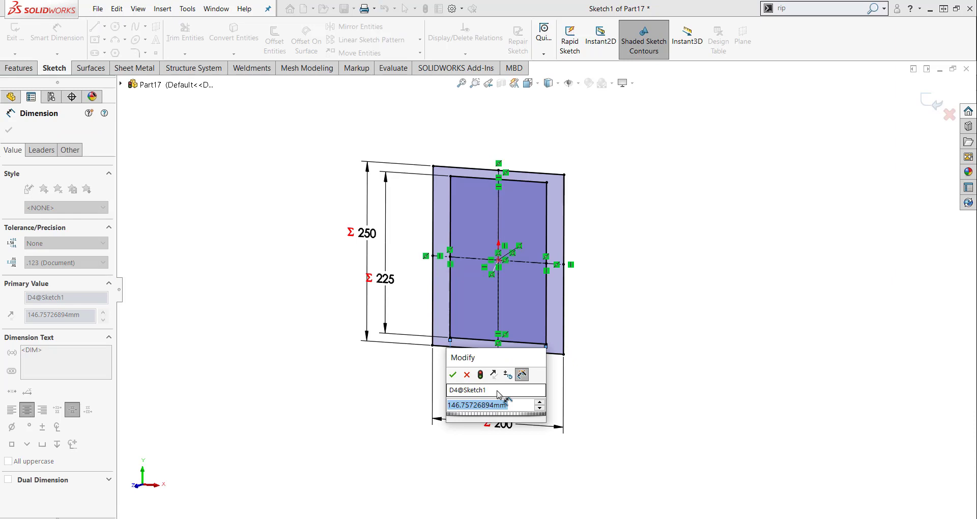
{"action": "type", "text": "="}
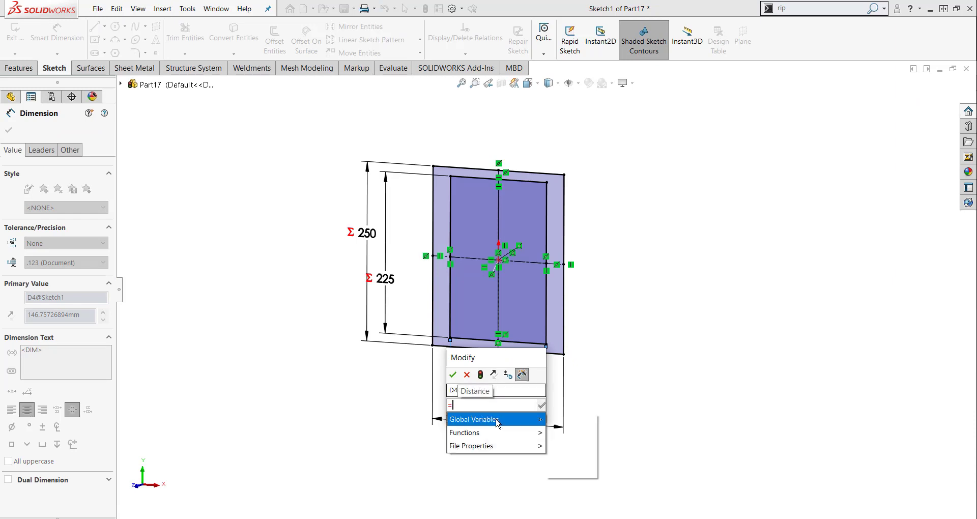
{"action": "mouse_move", "coordinate": [498, 420]}
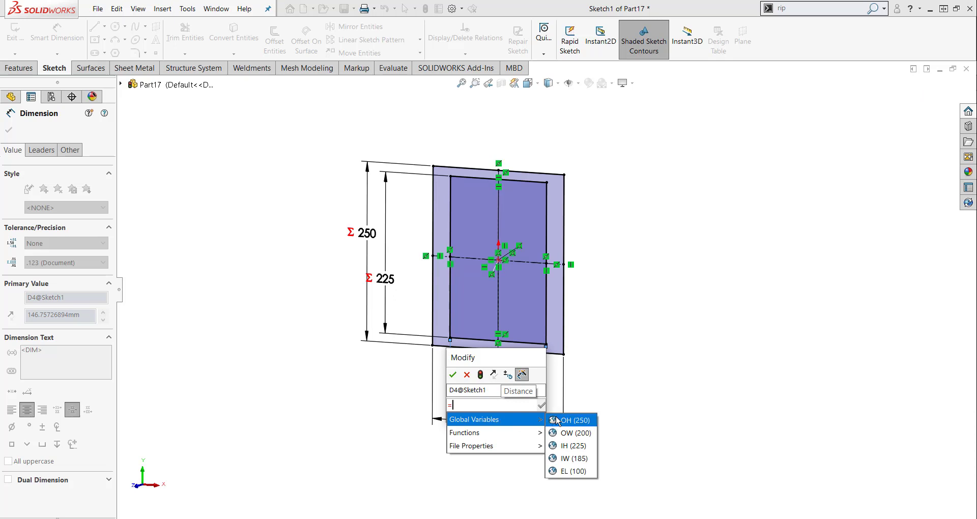
{"action": "left_click", "coordinate": [574, 459]}
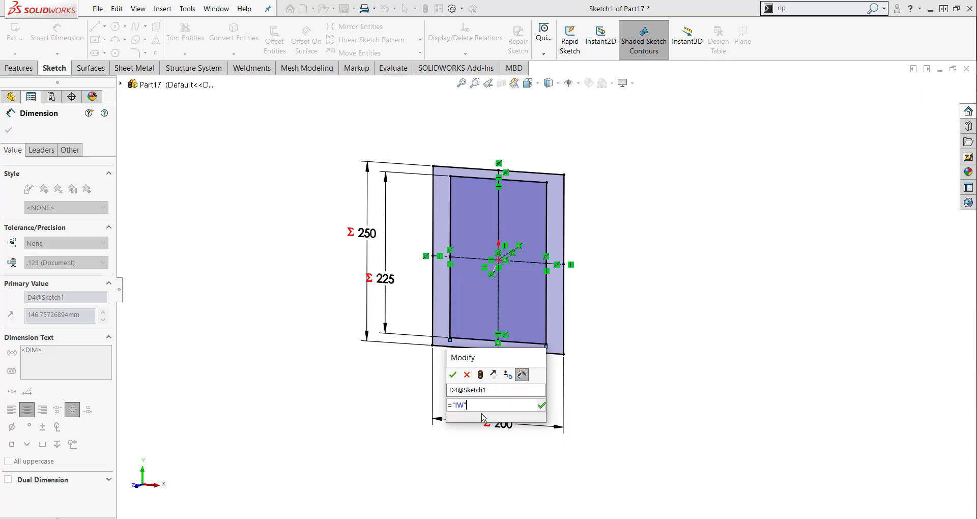
{"action": "left_click", "coordinate": [453, 376]}
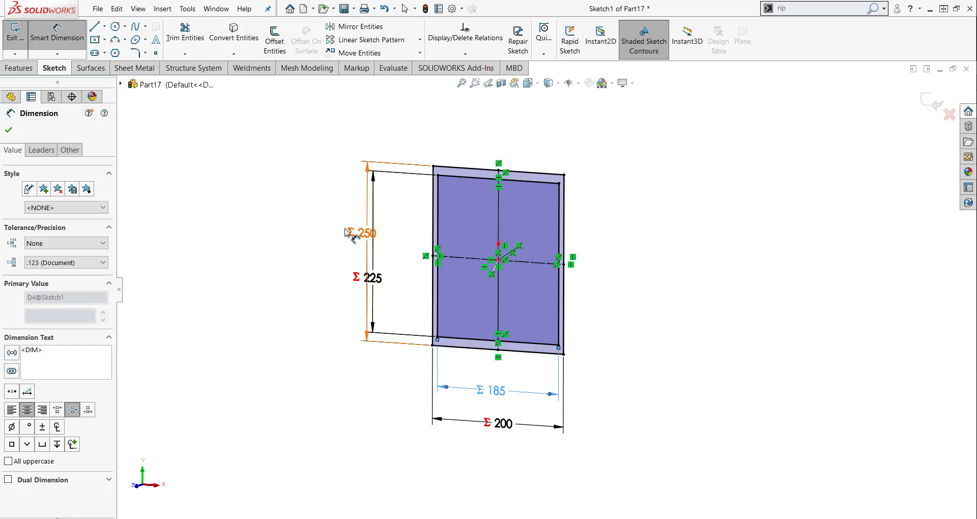
{"action": "left_click_drag", "start_coordinate": [359, 233], "coordinate": [326, 235]}
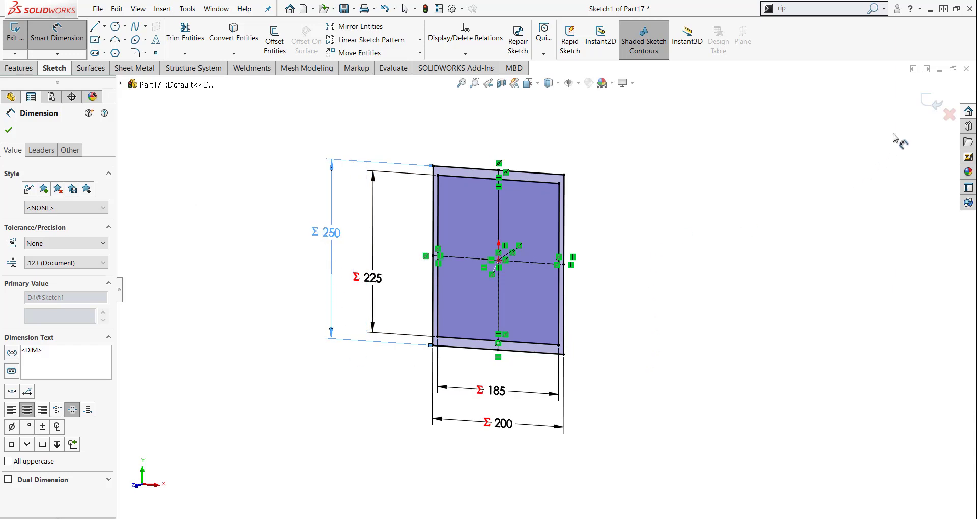
Exit the sketch and save the part as Part Template (*.prtdot) named VIDEO
{"action": "left_click", "coordinate": [926, 101]}
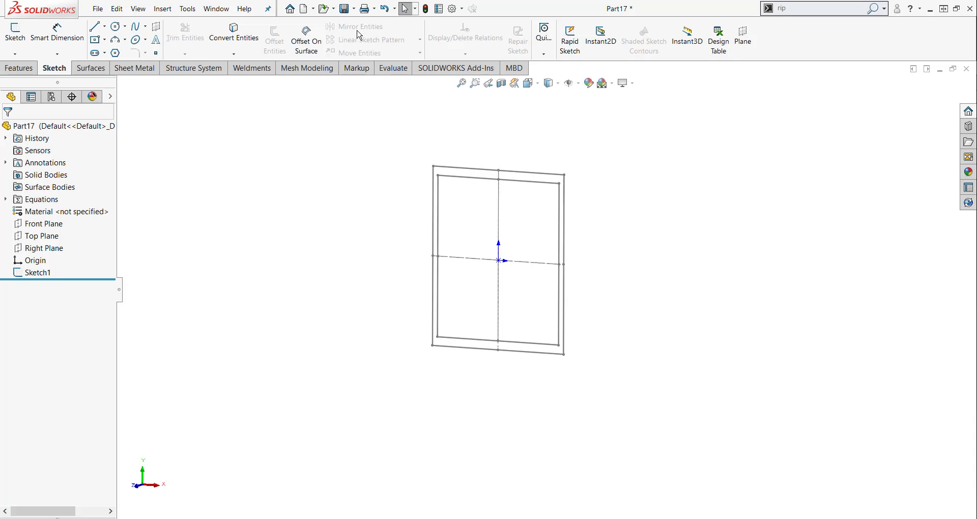
{"action": "left_click", "coordinate": [354, 10]}
{"action": "left_click", "coordinate": [359, 37]}
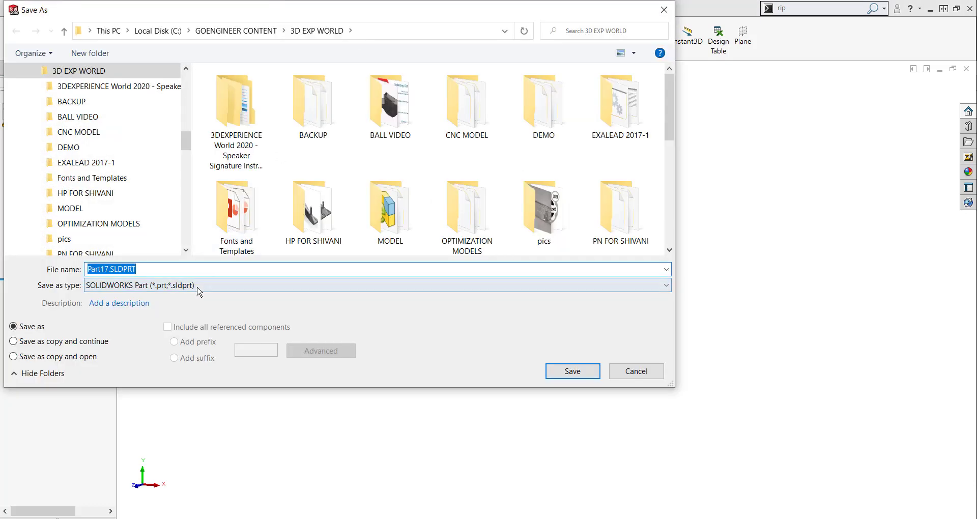
{"action": "left_click", "coordinate": [199, 286]}
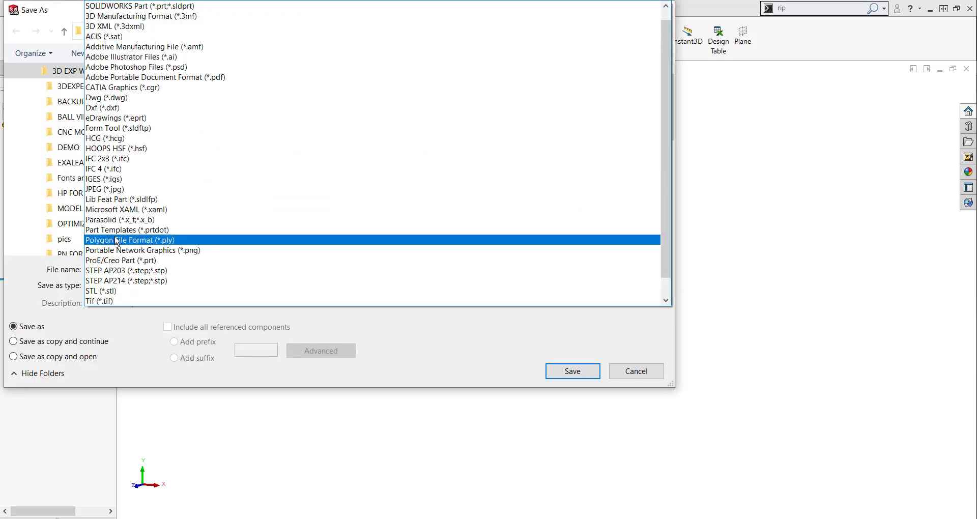
{"action": "left_click", "coordinate": [117, 230]}
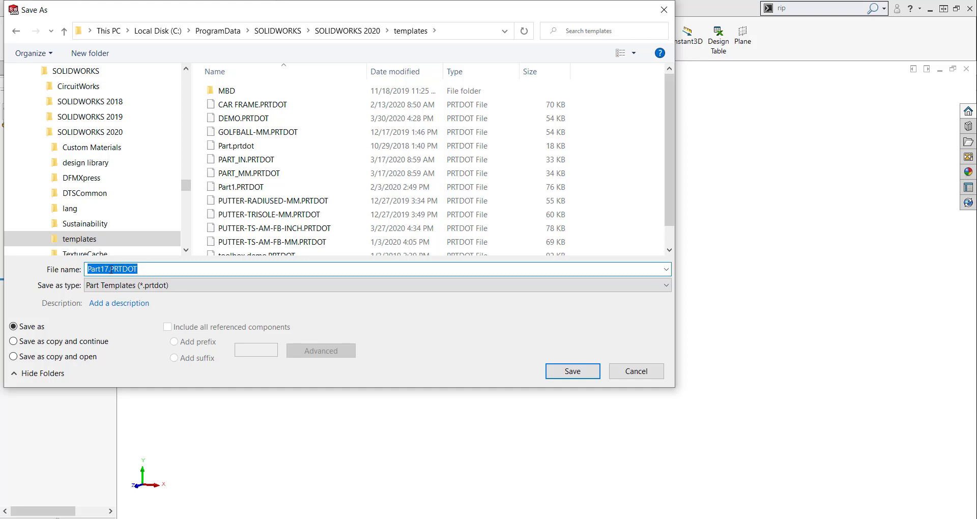
{"action": "type", "text": "VIDEO"}
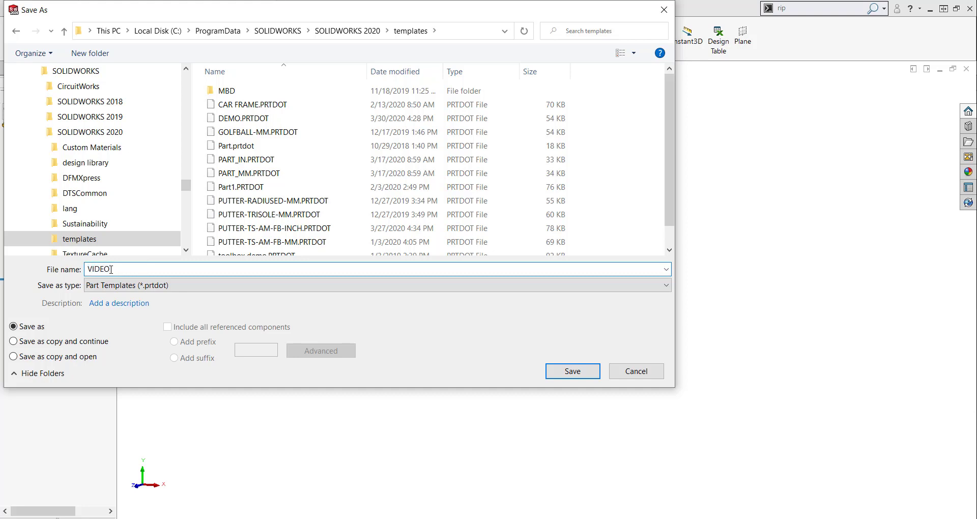
{"action": "left_click", "coordinate": [569, 373]}
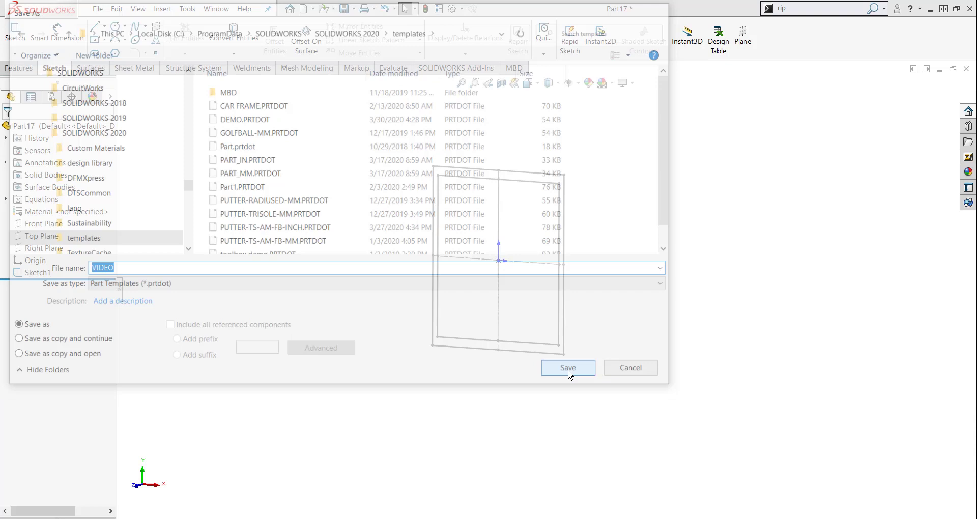
Close the template document and create a new part from the VIDEO template
{"action": "left_click", "coordinate": [966, 69]}
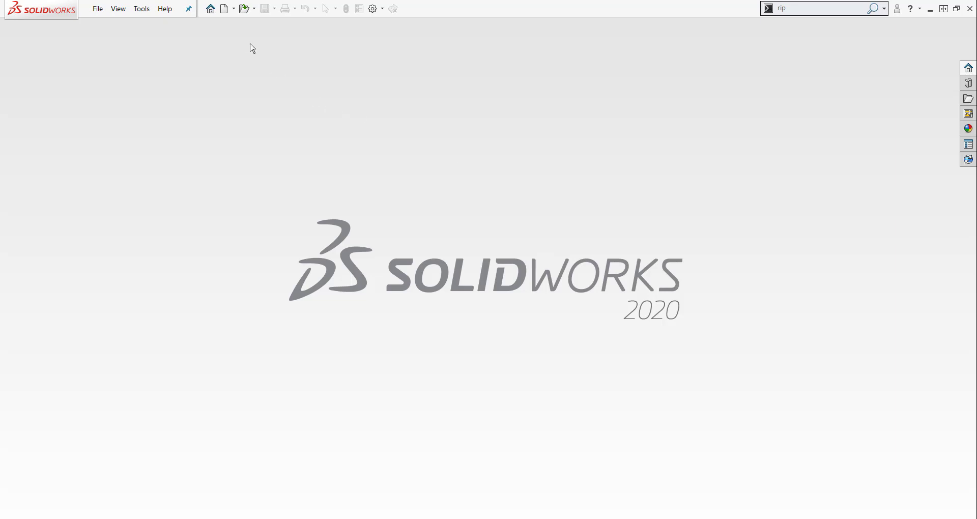
{"action": "left_click", "coordinate": [235, 9]}
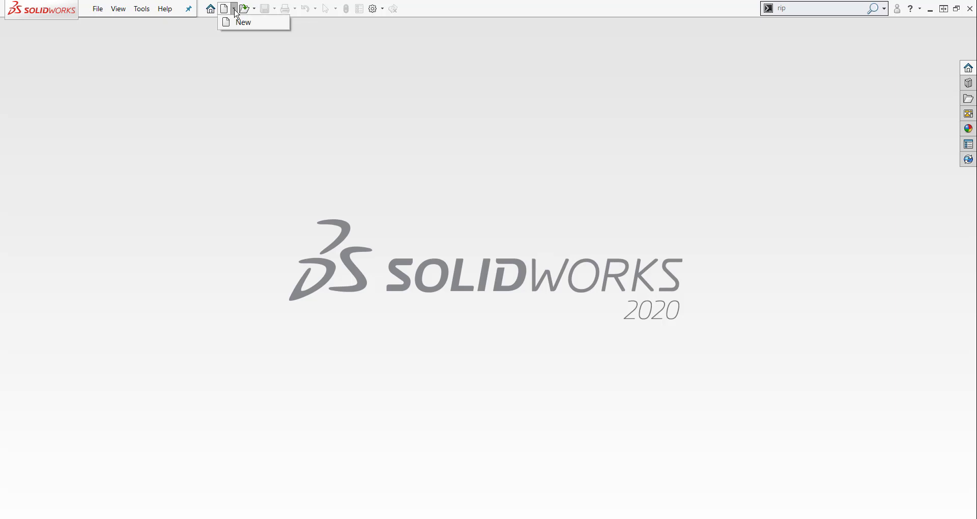
{"action": "left_click", "coordinate": [235, 24]}
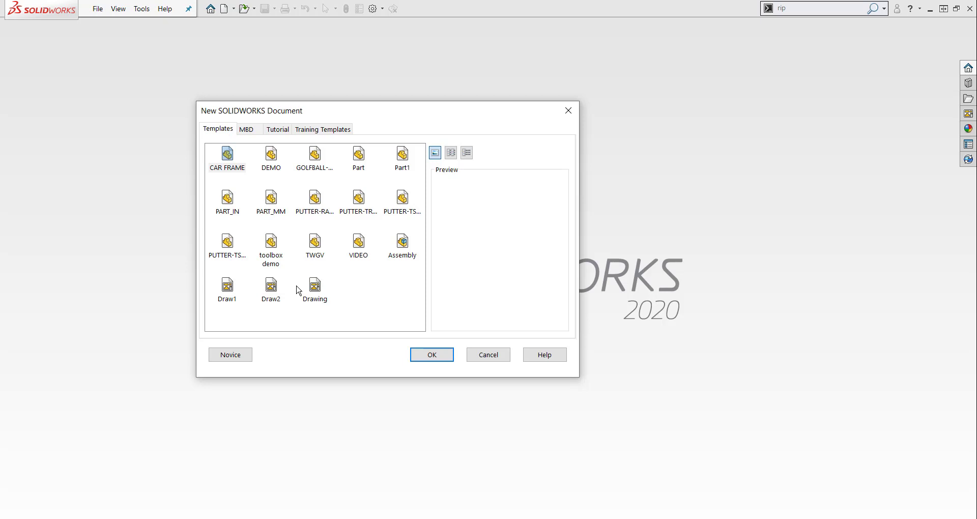
{"action": "left_click", "coordinate": [358, 244]}
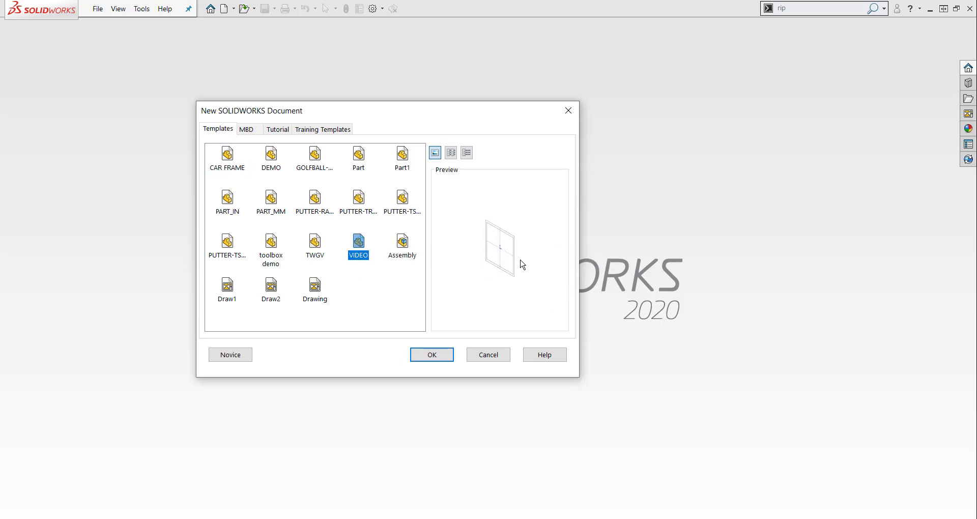
{"action": "left_click", "coordinate": [402, 201]}
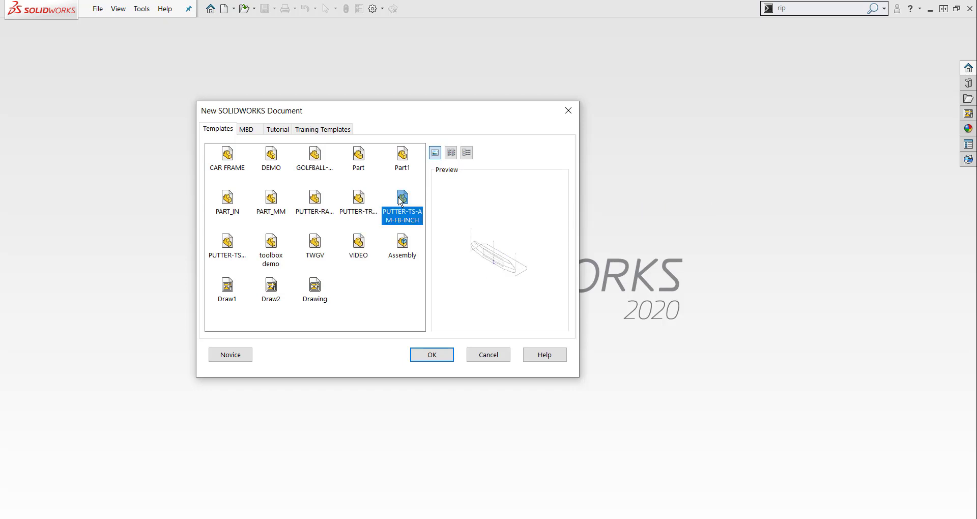
{"action": "left_click", "coordinate": [358, 243]}
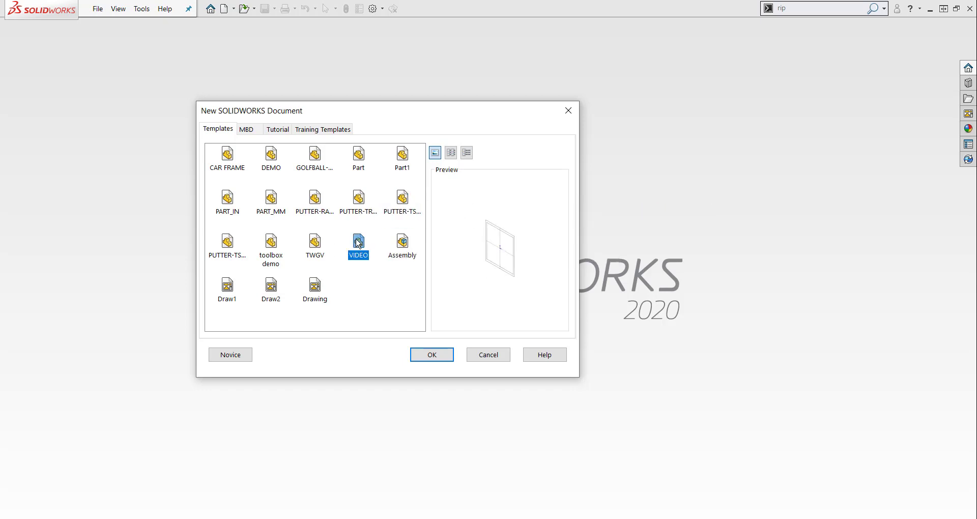
{"action": "left_click", "coordinate": [426, 356]}
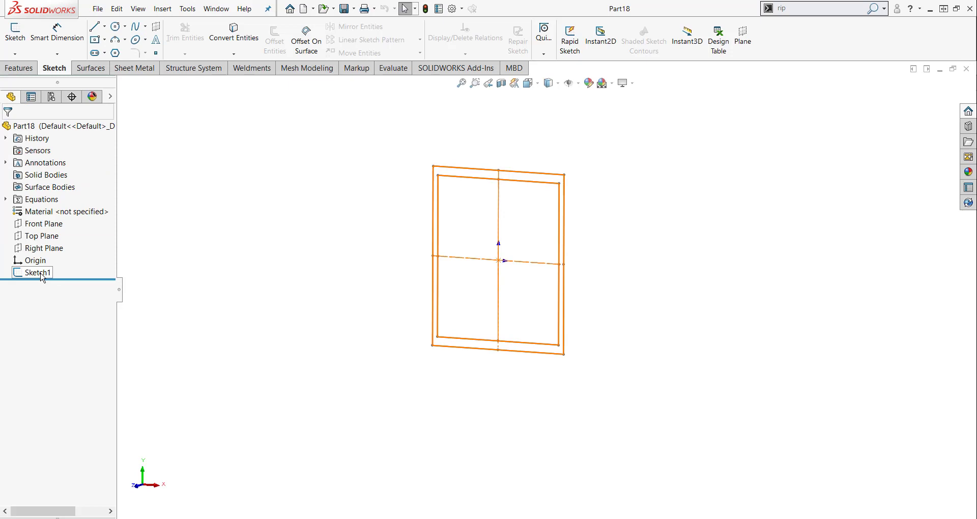
Extrude Sketch1 with its depth set to global variable EL
{"action": "left_click", "coordinate": [38, 273]}
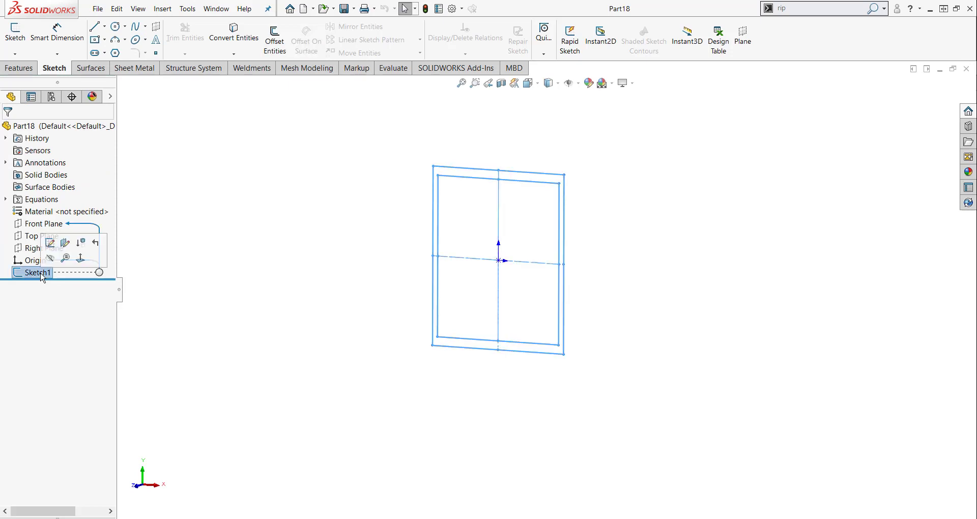
{"action": "key", "text": "s"}
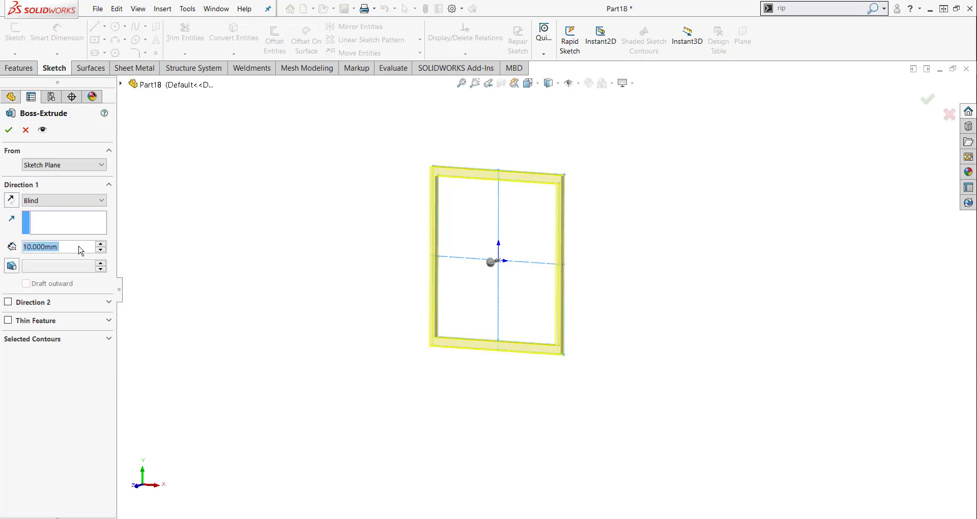
{"action": "type", "text": "="}
{"action": "mouse_move", "coordinate": [78, 262]}
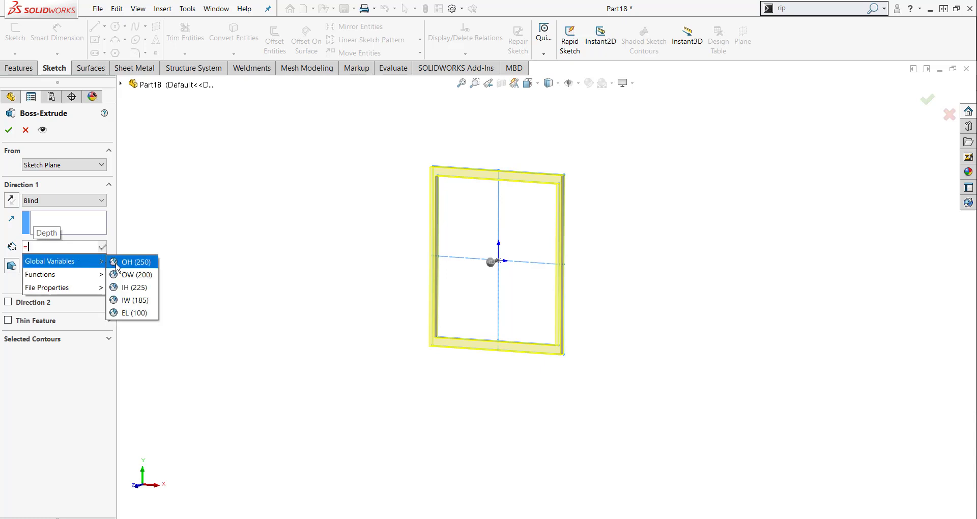
{"action": "left_click", "coordinate": [129, 313]}
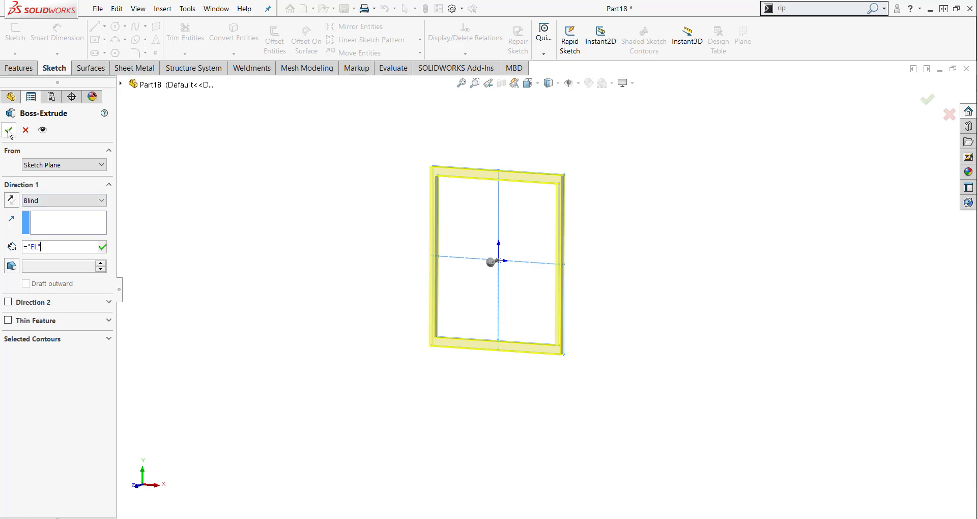
{"action": "key", "text": "Return"}
{"action": "mouse_move", "coordinate": [369, 216]}
{"action": "middle_mouse_down"}
{"action": "mouse_move", "coordinate": [325, 200]}
{"action": "mouse_move", "coordinate": [366, 205]}
{"action": "mouse_move", "coordinate": [370, 222]}
{"action": "middle_mouse_up"}
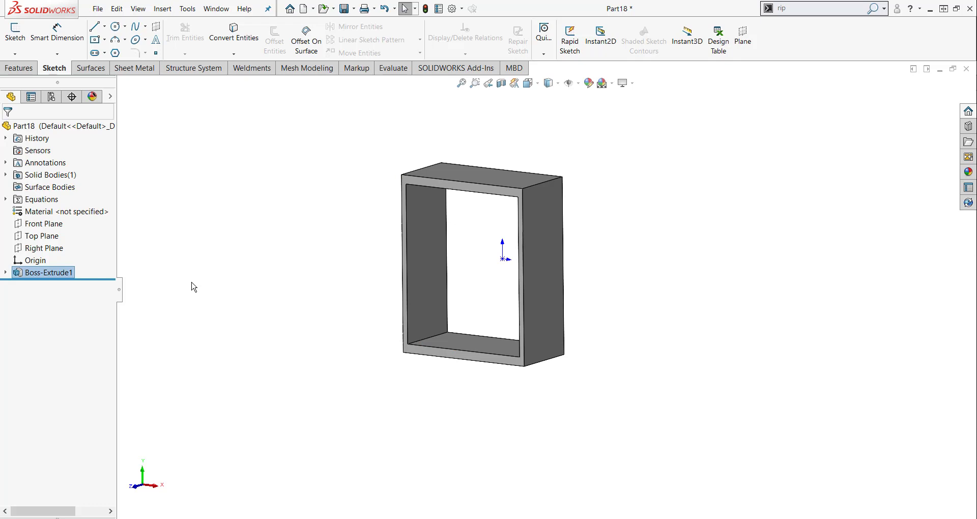
Change global variable EL's value from 100 to 200 in the equations manager
{"action": "right_click", "coordinate": [48, 201]}
{"action": "left_click", "coordinate": [72, 208]}
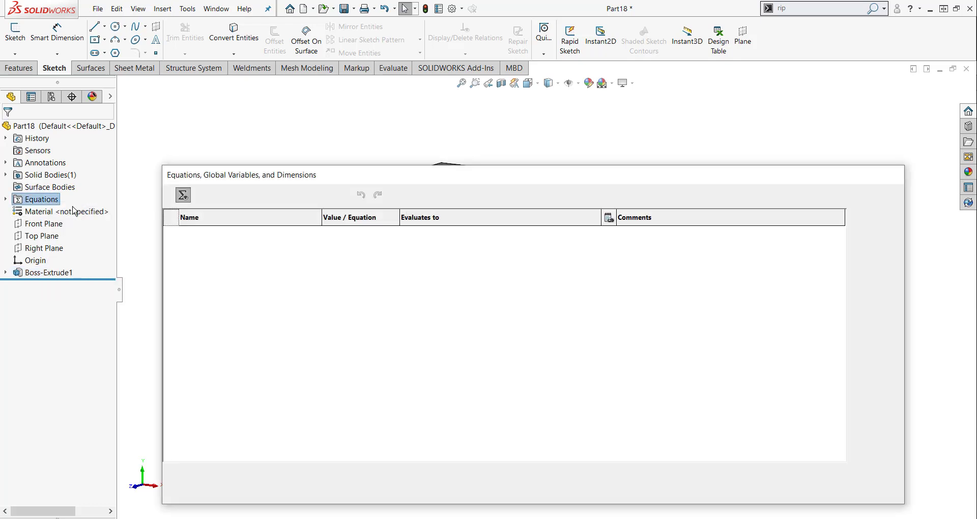
{"action": "left_click", "coordinate": [346, 282]}
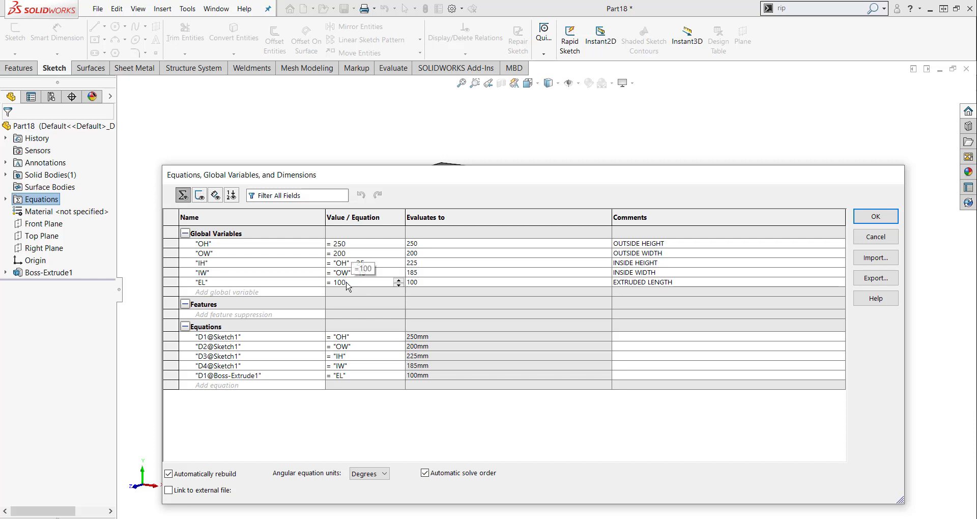
{"action": "key", "text": "BackSpace"}
{"action": "key", "text": "BackSpace"}
{"action": "key", "text": "BackSpace"}
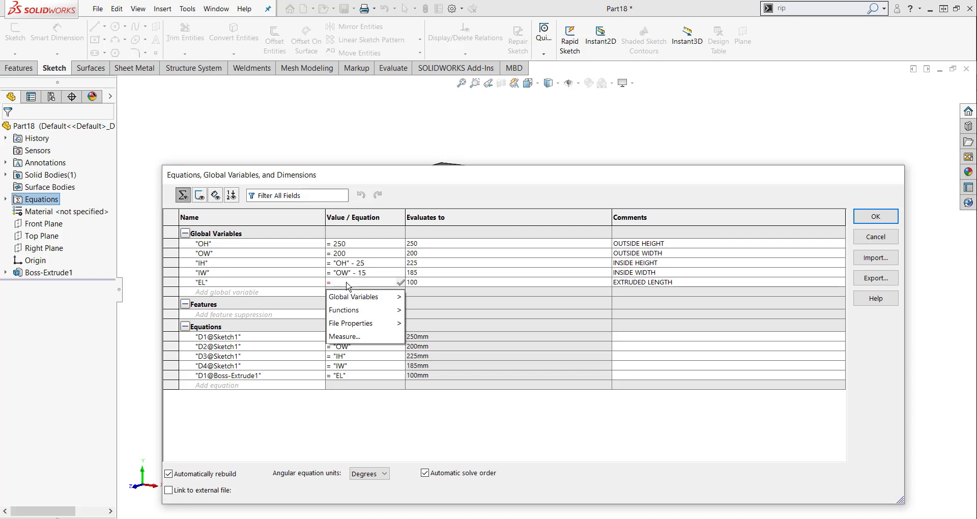
{"action": "type", "text": "200"}
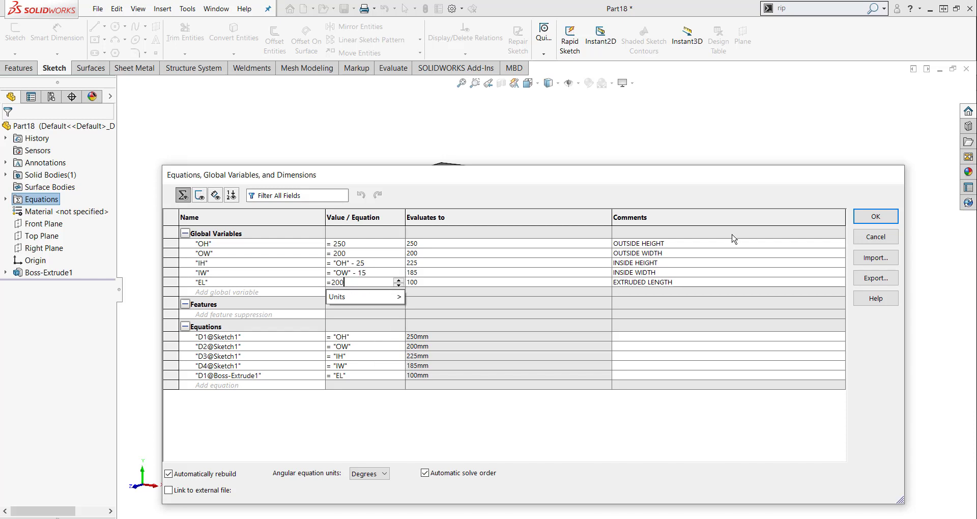
{"action": "left_click", "coordinate": [875, 216]}
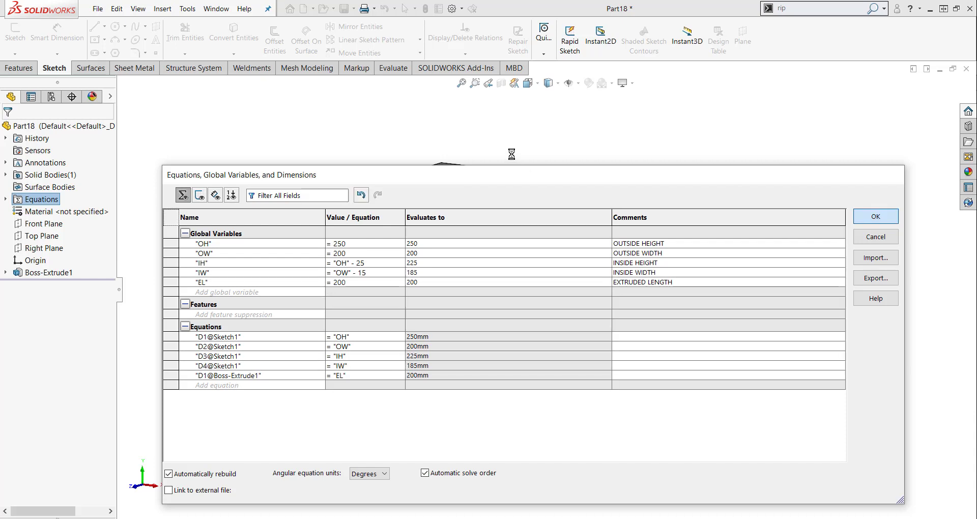